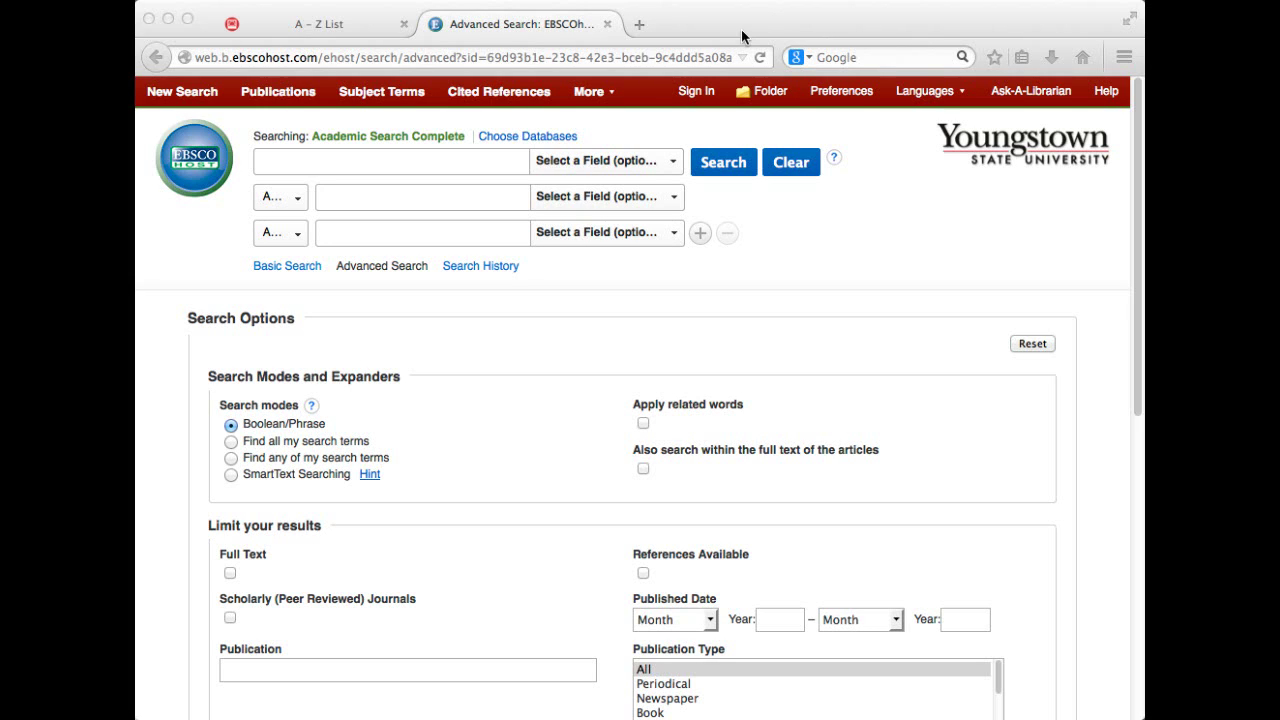
- Add Middle Eastern & Central Asian Studies to the searched databases alongside Academic Search Complete
left_click(537, 140)
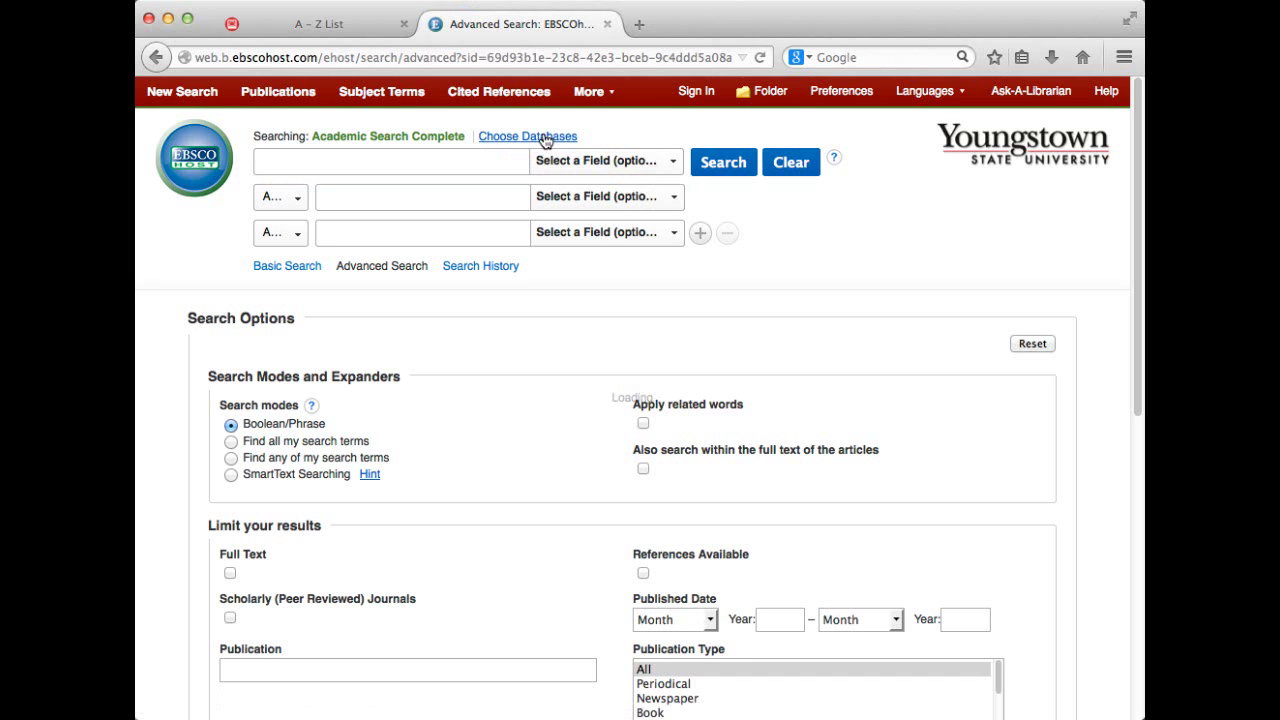
left_click(511, 136)
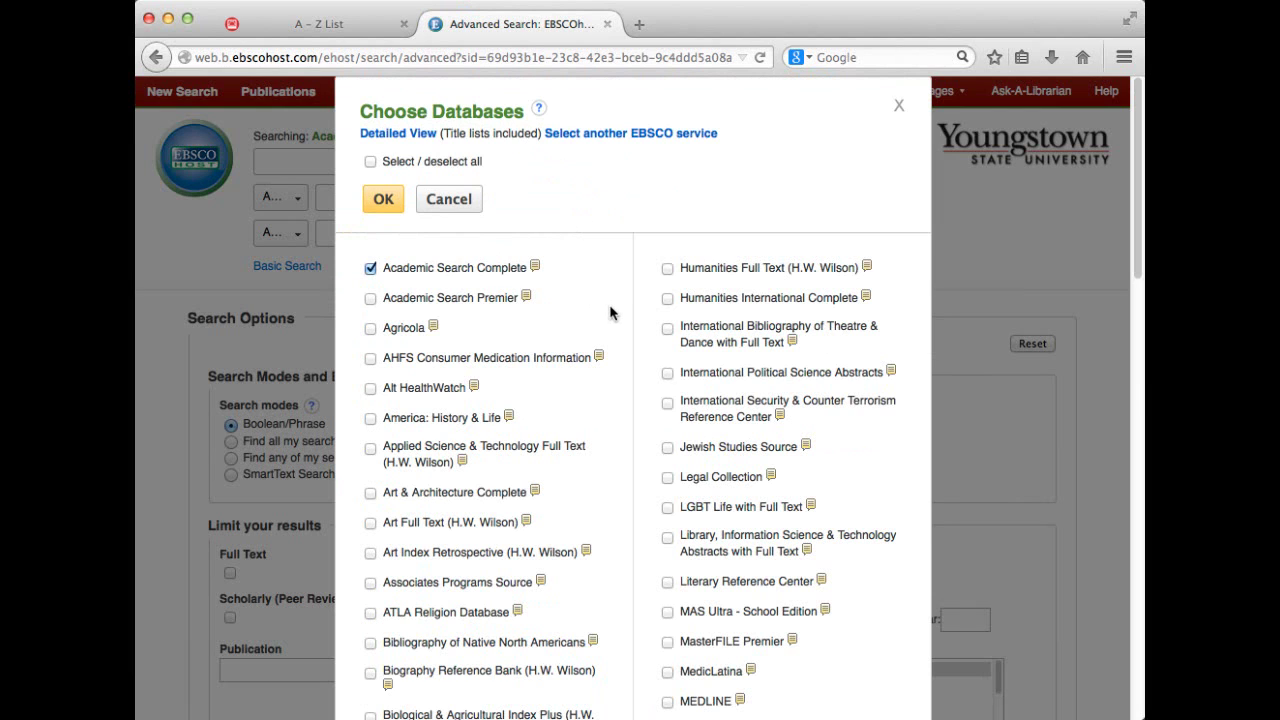
scroll(612, 313, "down", 10)
scroll(612, 313, "down", 2)
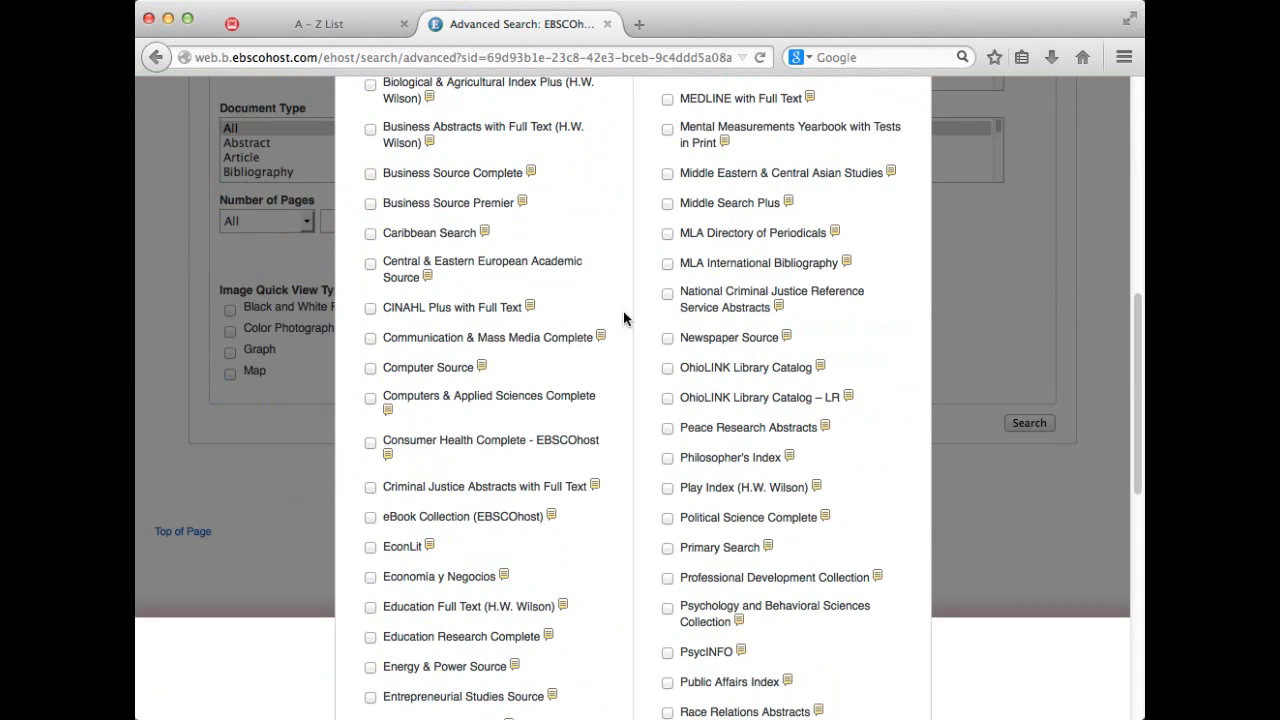
left_click(667, 175)
scroll(643, 195, "up", 5)
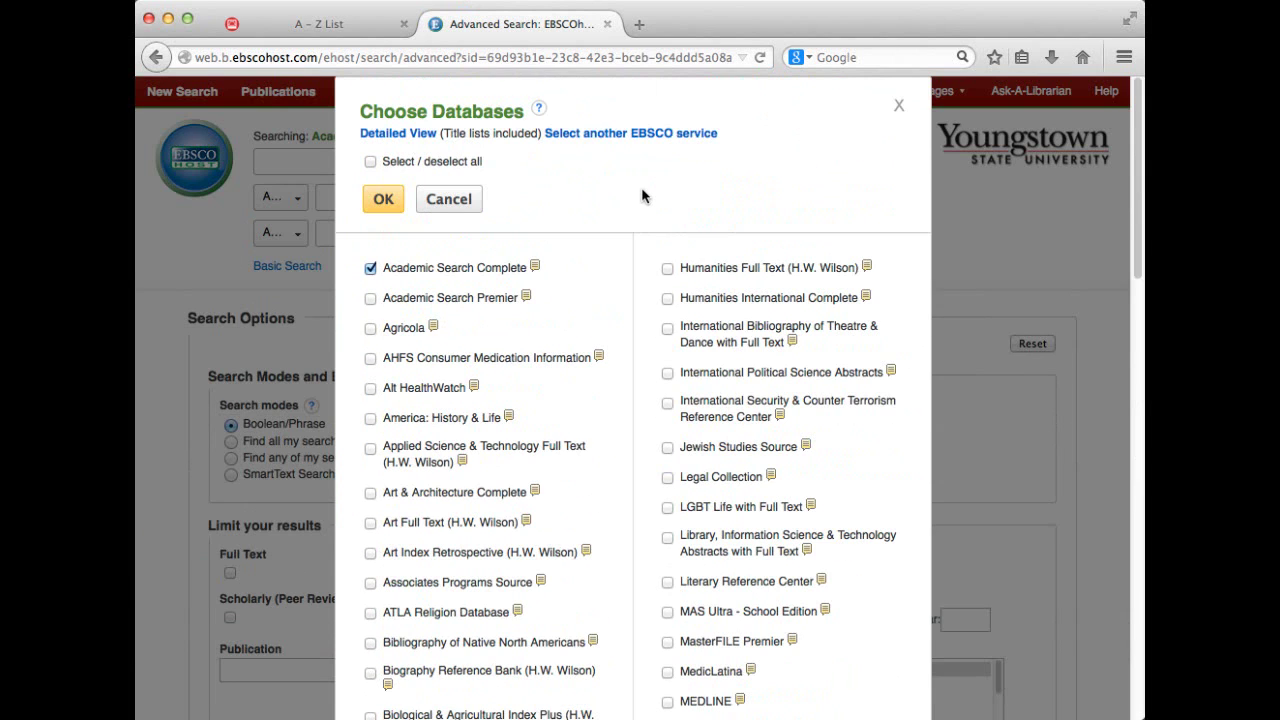
left_click(382, 205)
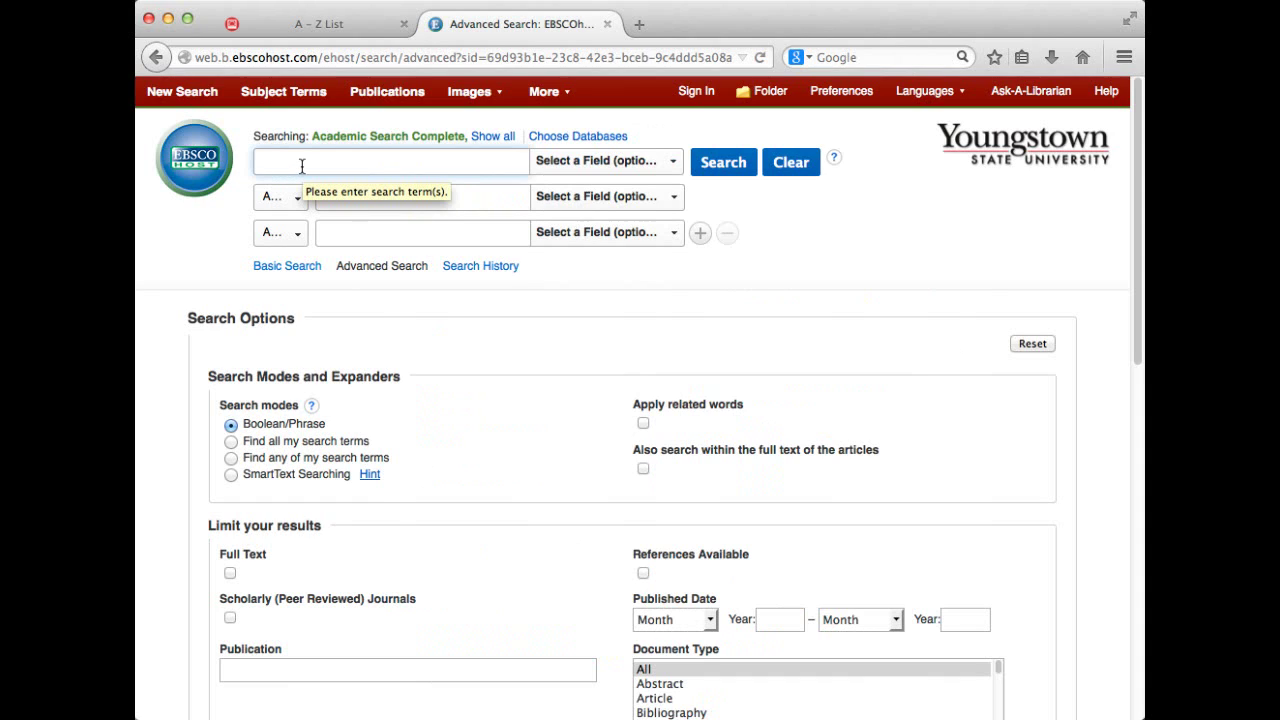
- Search for "human rights" and "central asia", limited to full text and scholarly (peer reviewed) journals
type("\"")
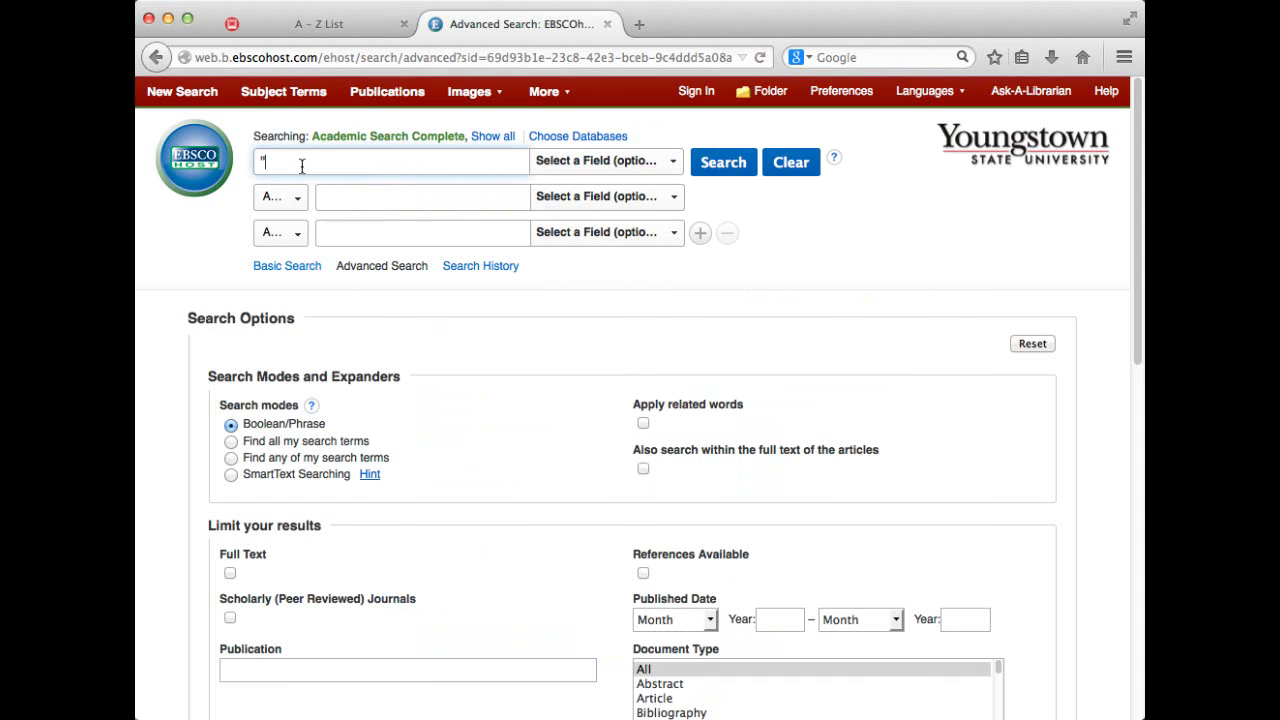
type("human rights\" and \"central asia")
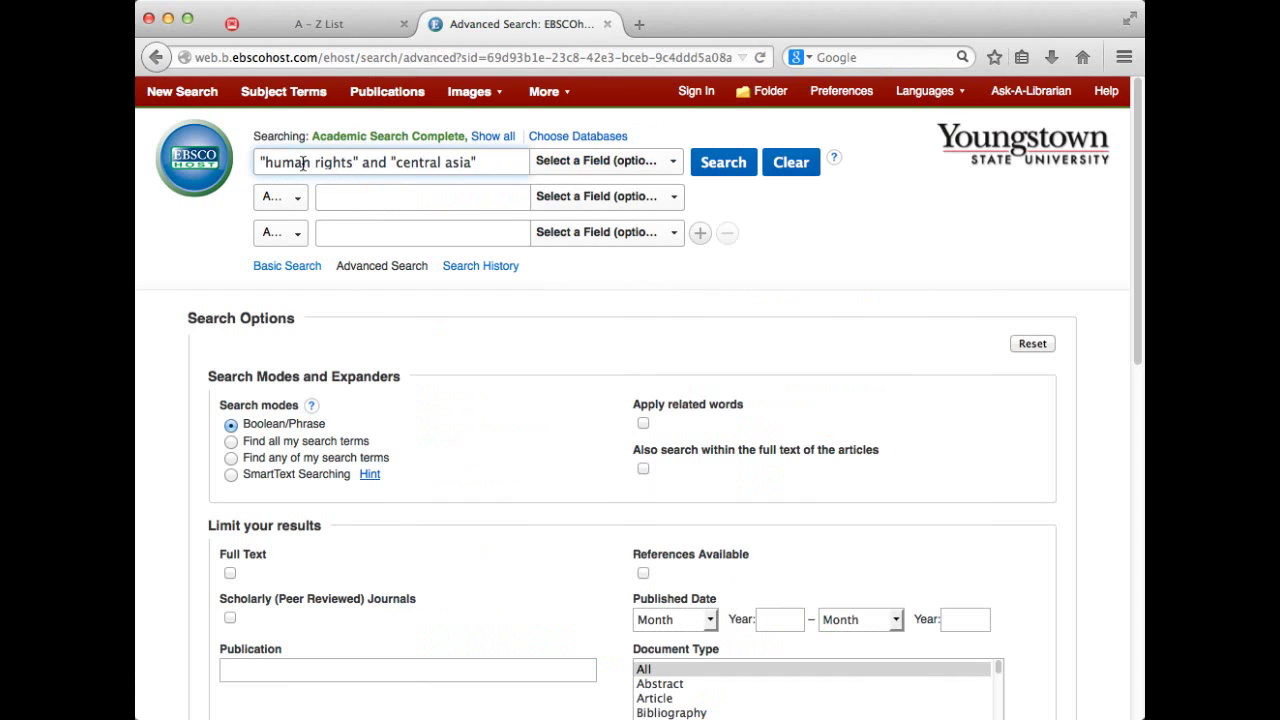
left_click(229, 573)
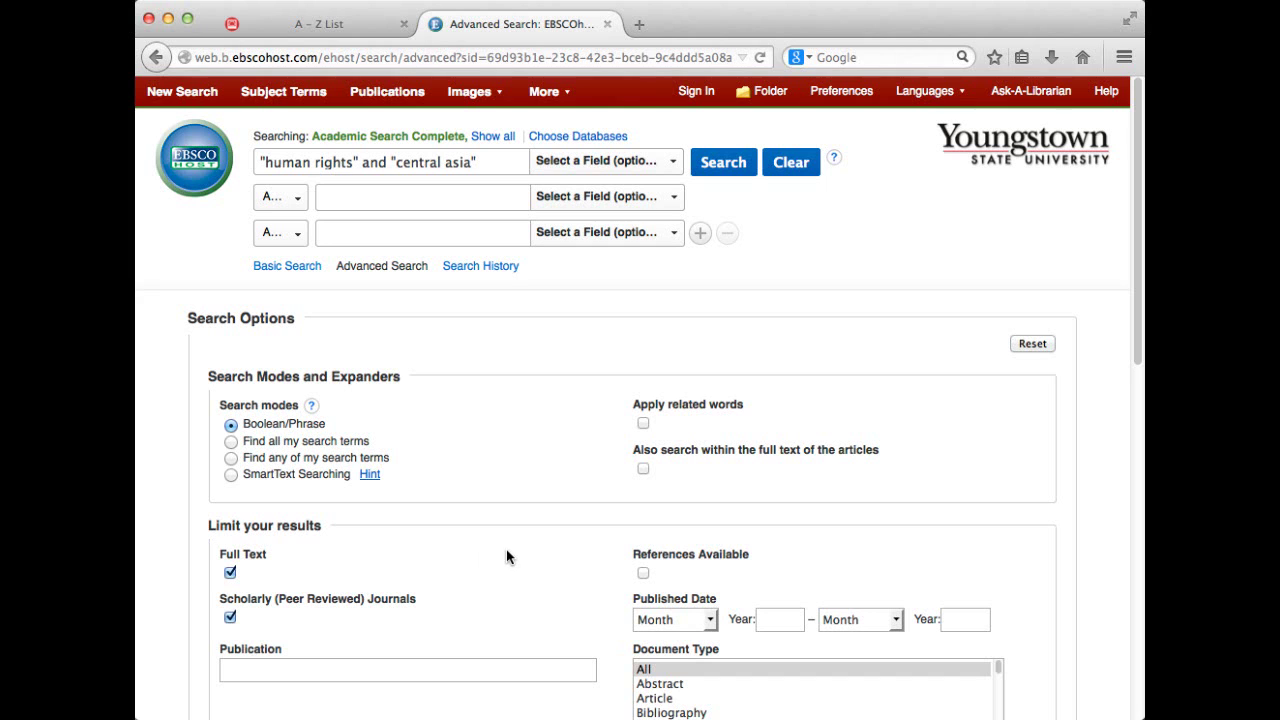
scroll(507, 551, "down", 5)
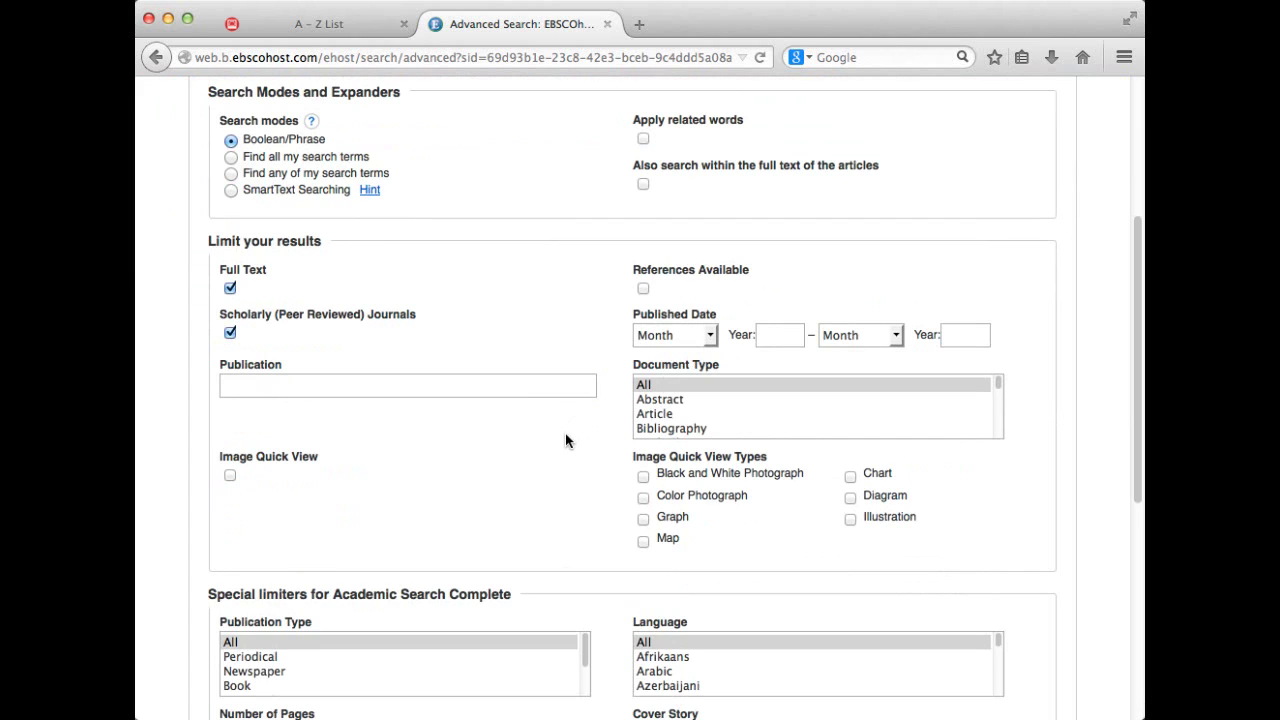
scroll(565, 440, "up", 5)
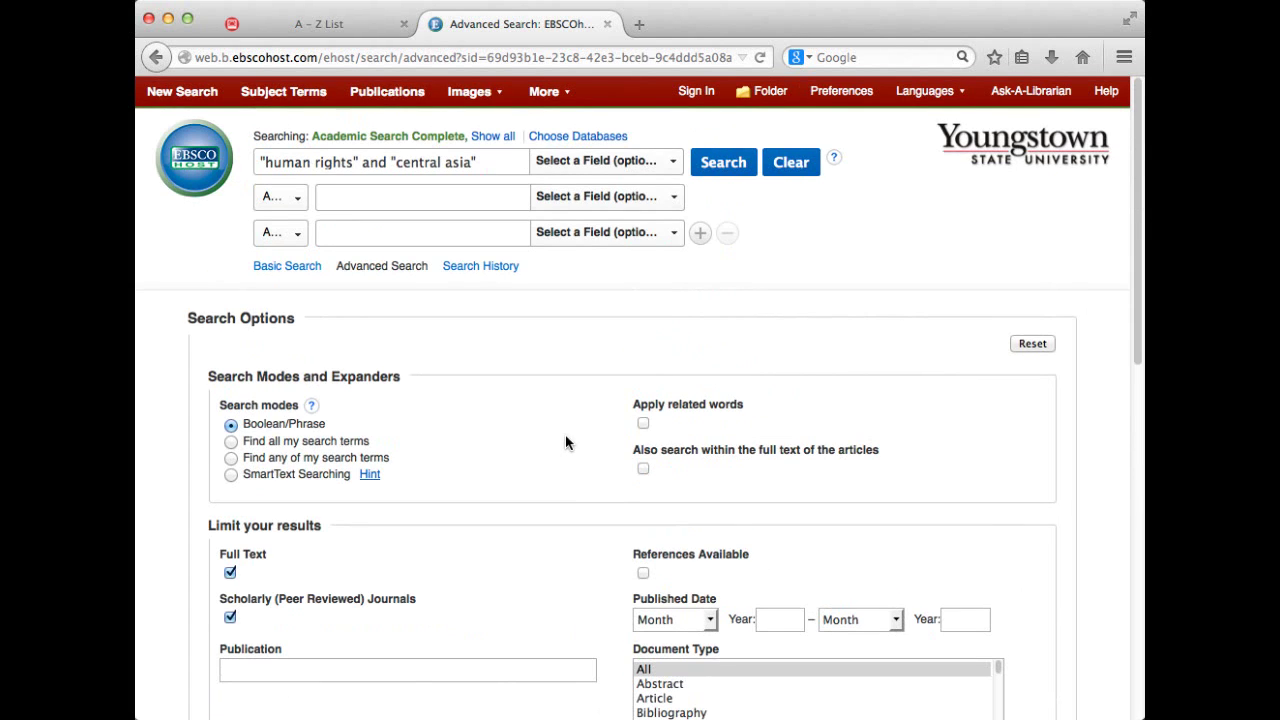
left_click(727, 165)
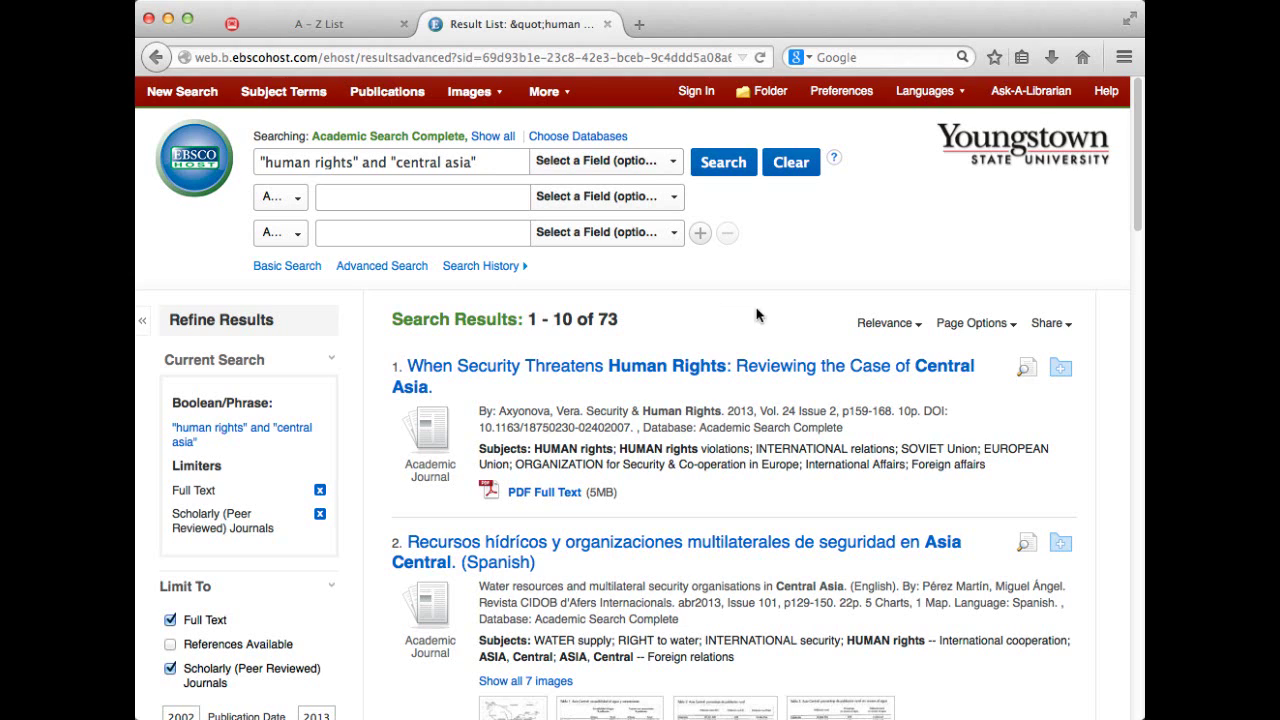
- Limit the results to publication dates 2010 to 2013 and to the Academic Journals source type
left_click(907, 330)
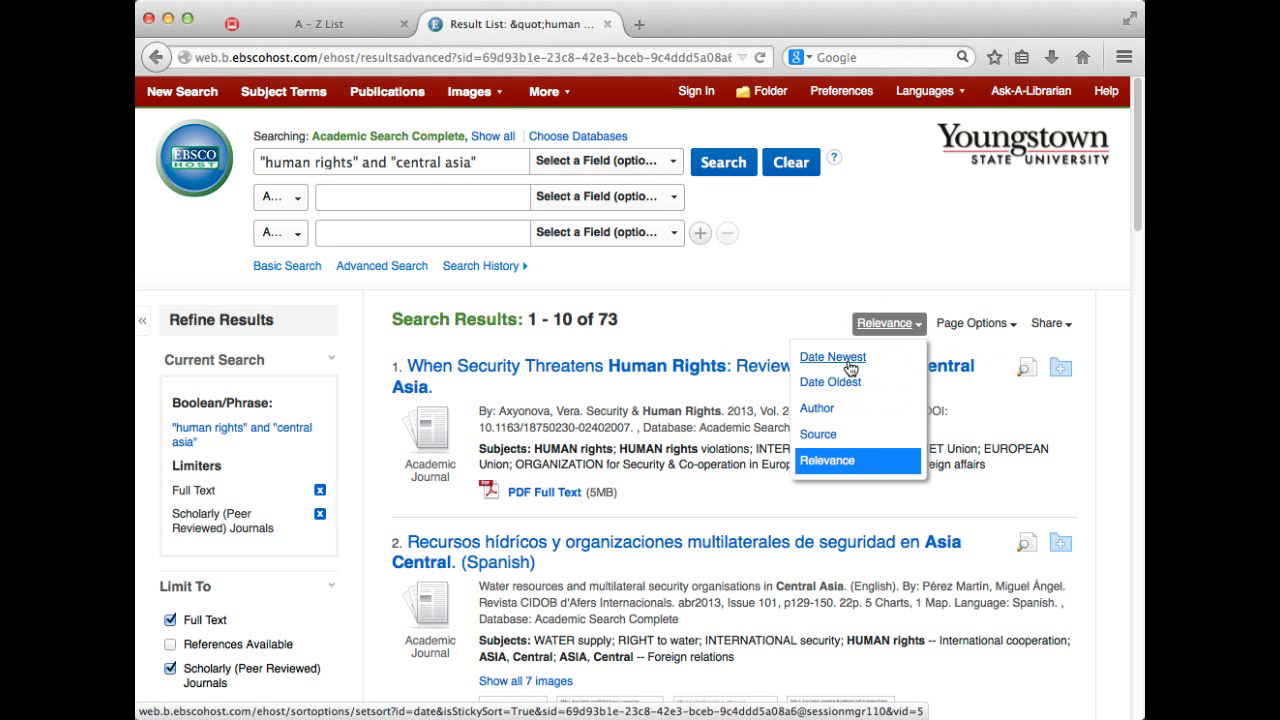
left_click(900, 325)
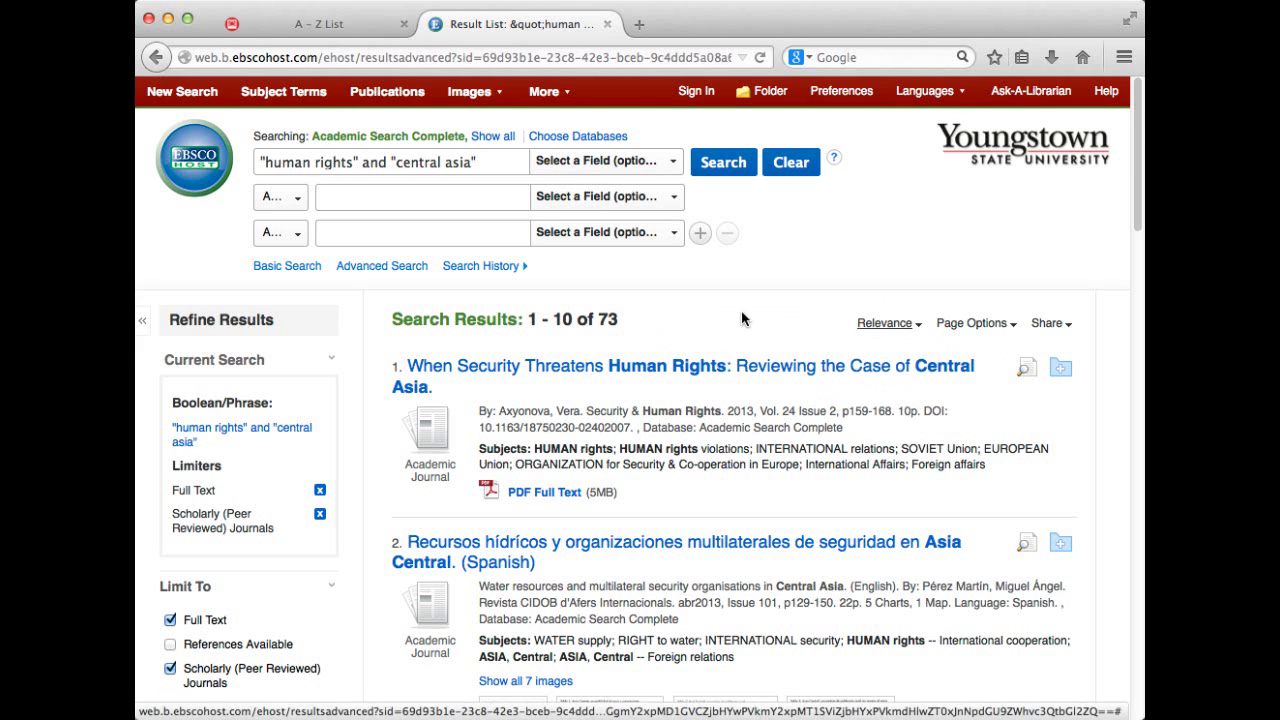
scroll(642, 316, "down", 5)
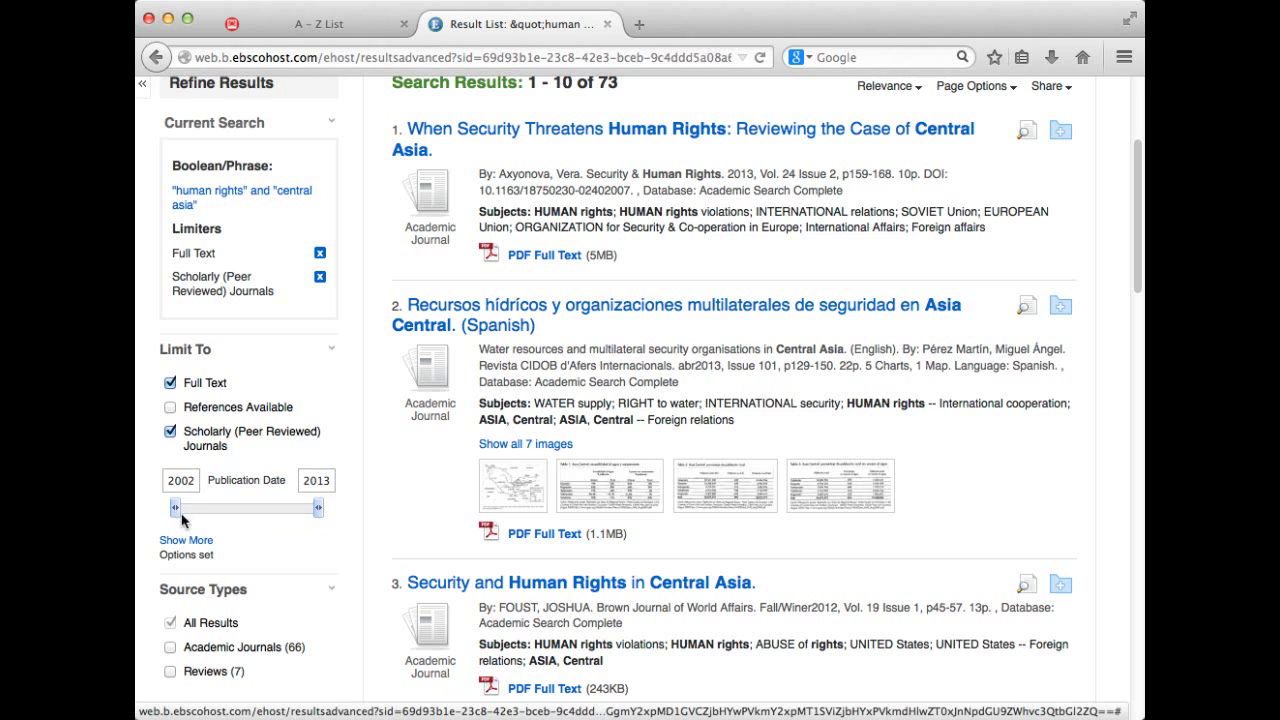
left_click_drag(179, 518, 283, 518)
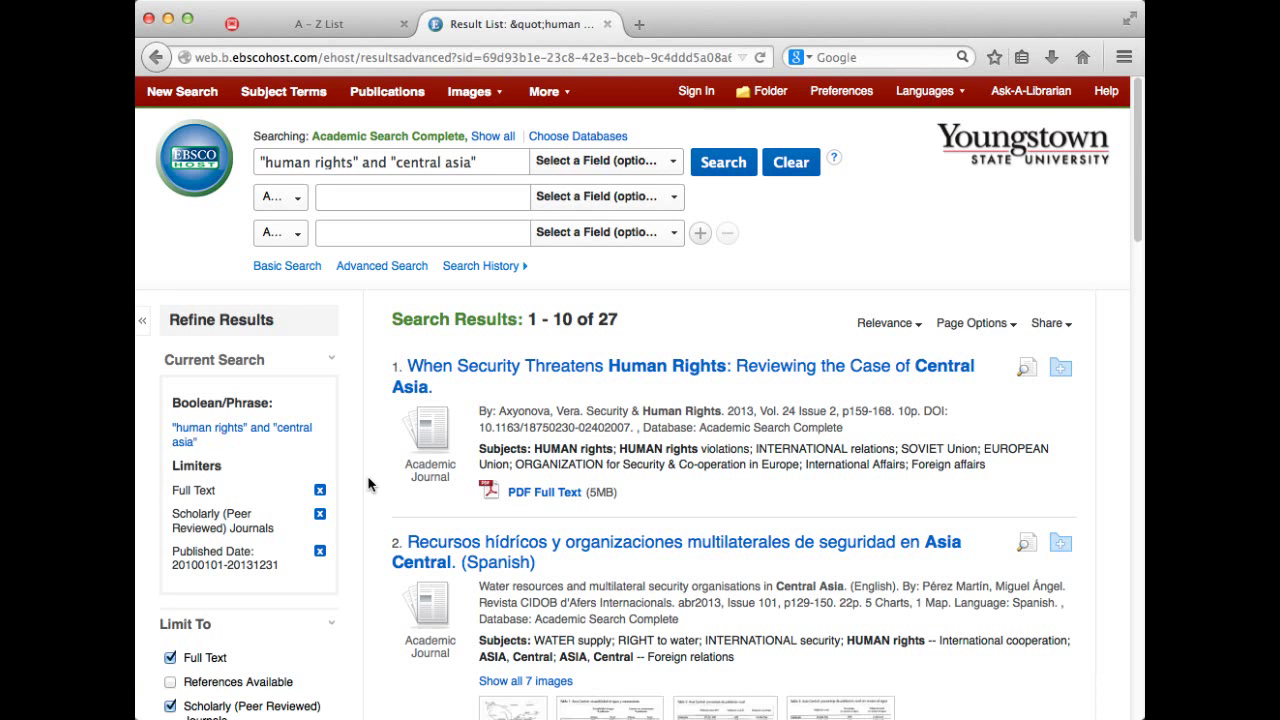
scroll(364, 482, "down", 5)
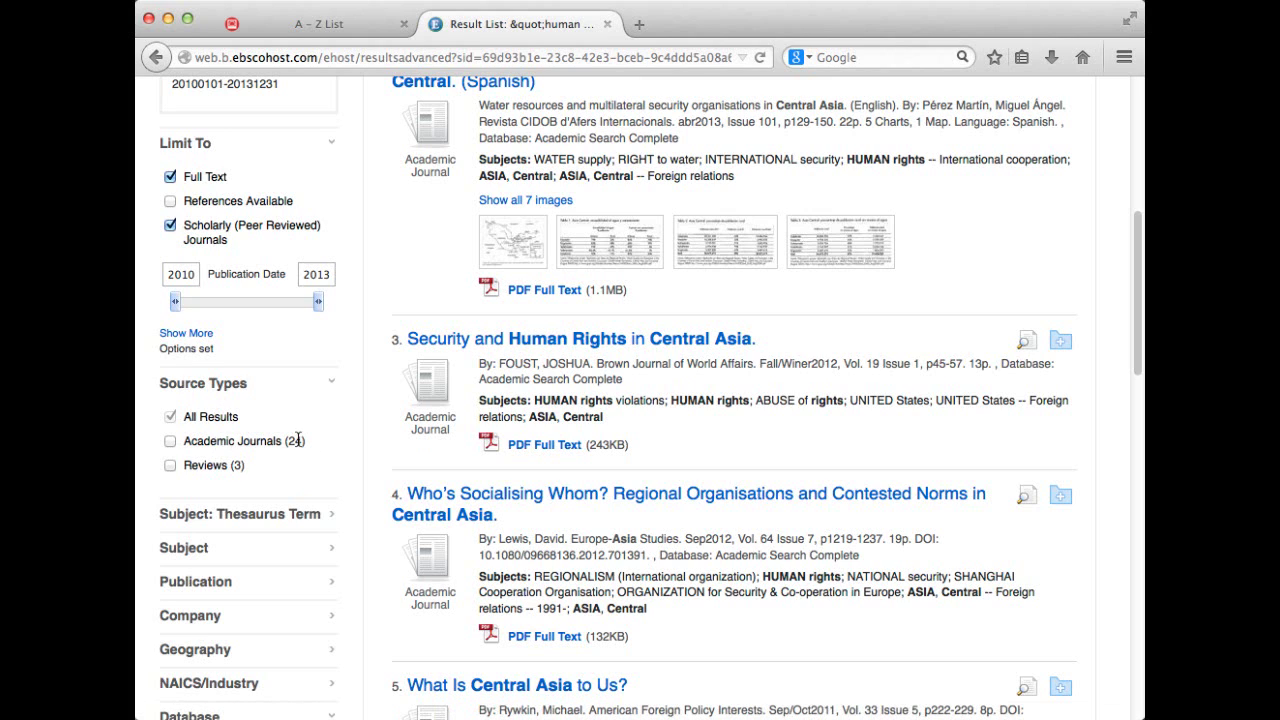
left_click(170, 441)
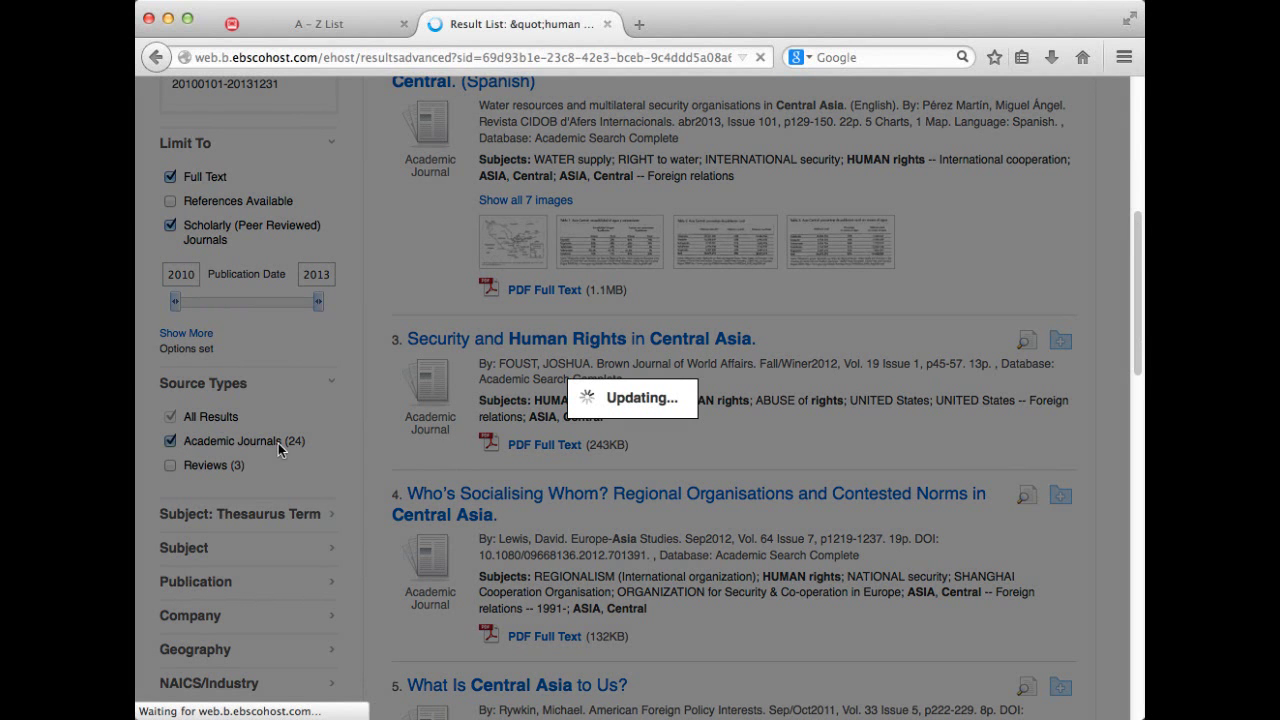
- Expand the Subject and Geography filters and narrow the results to the subject human rights
scroll(292, 448, "down", 2)
scroll(292, 453, "down", 8)
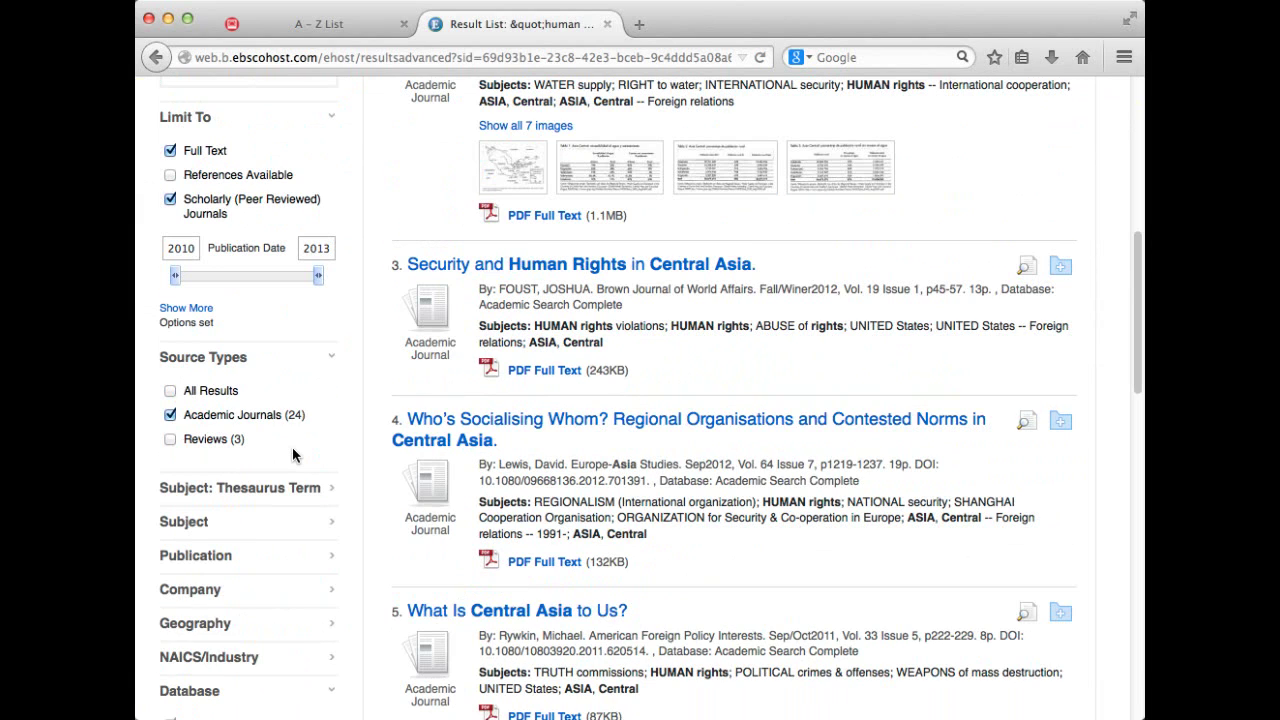
scroll(293, 448, "down", 1)
left_click(226, 512)
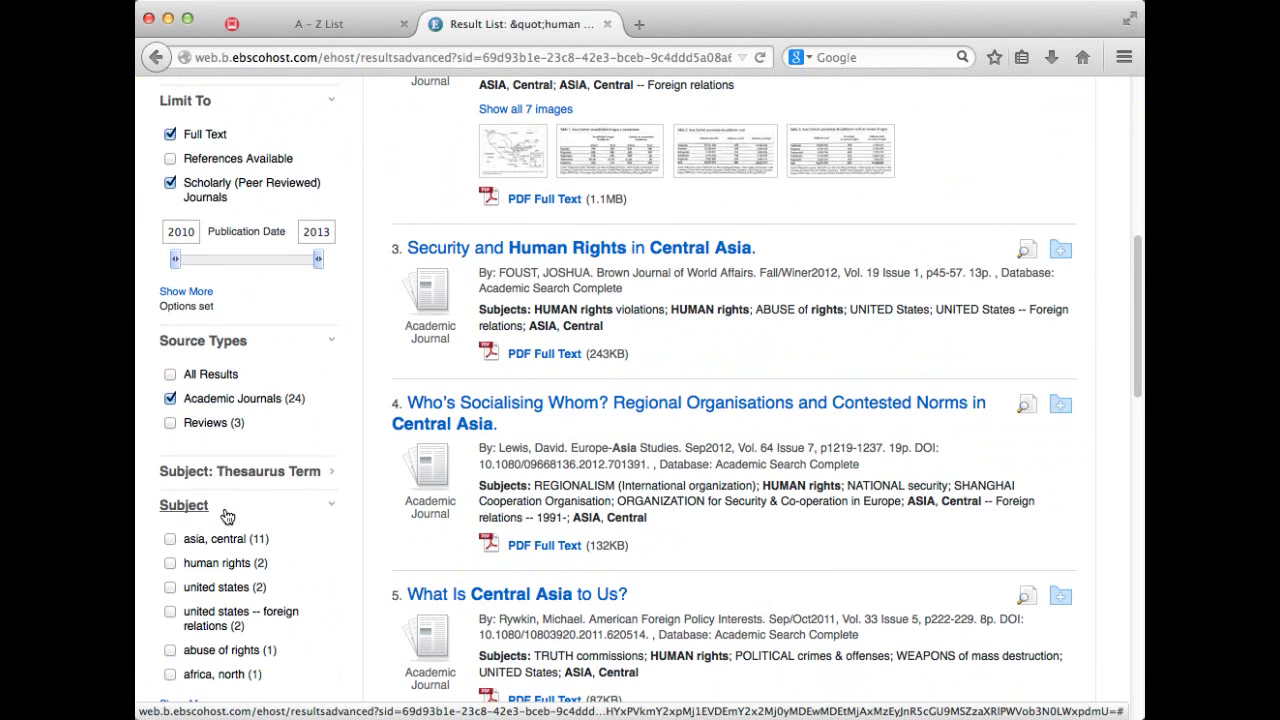
scroll(226, 515, "down", 5)
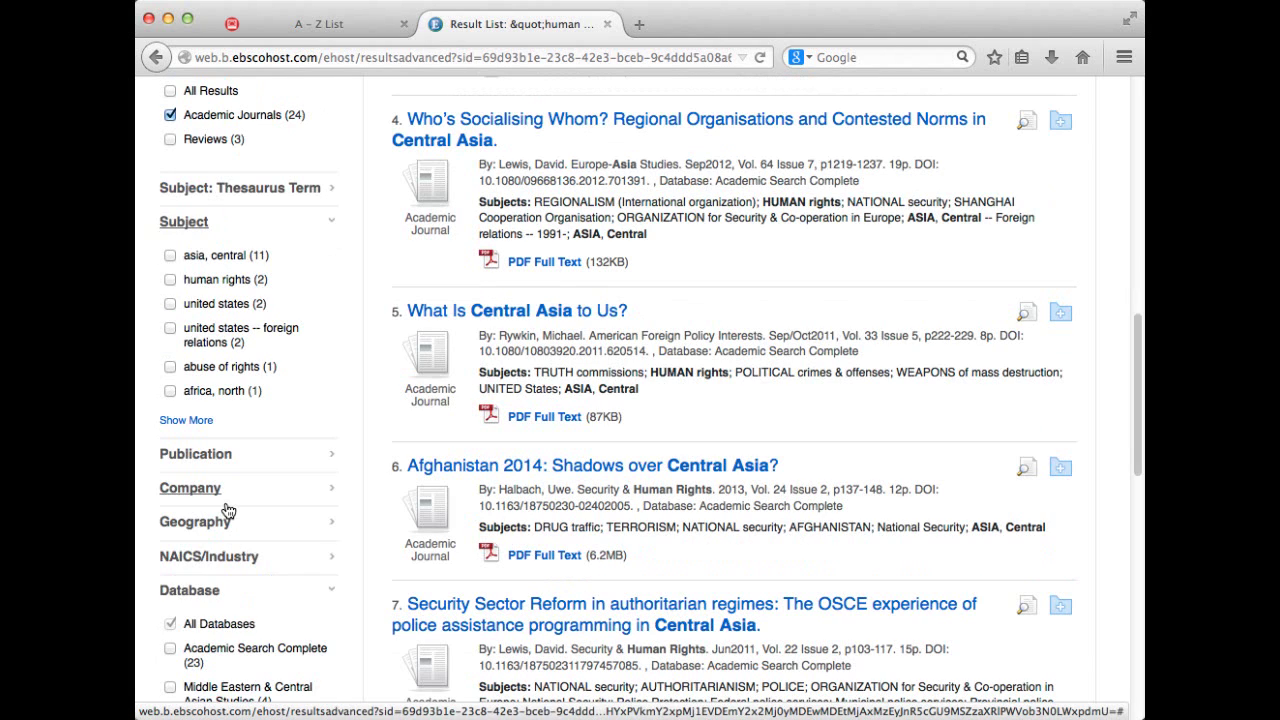
left_click(229, 522)
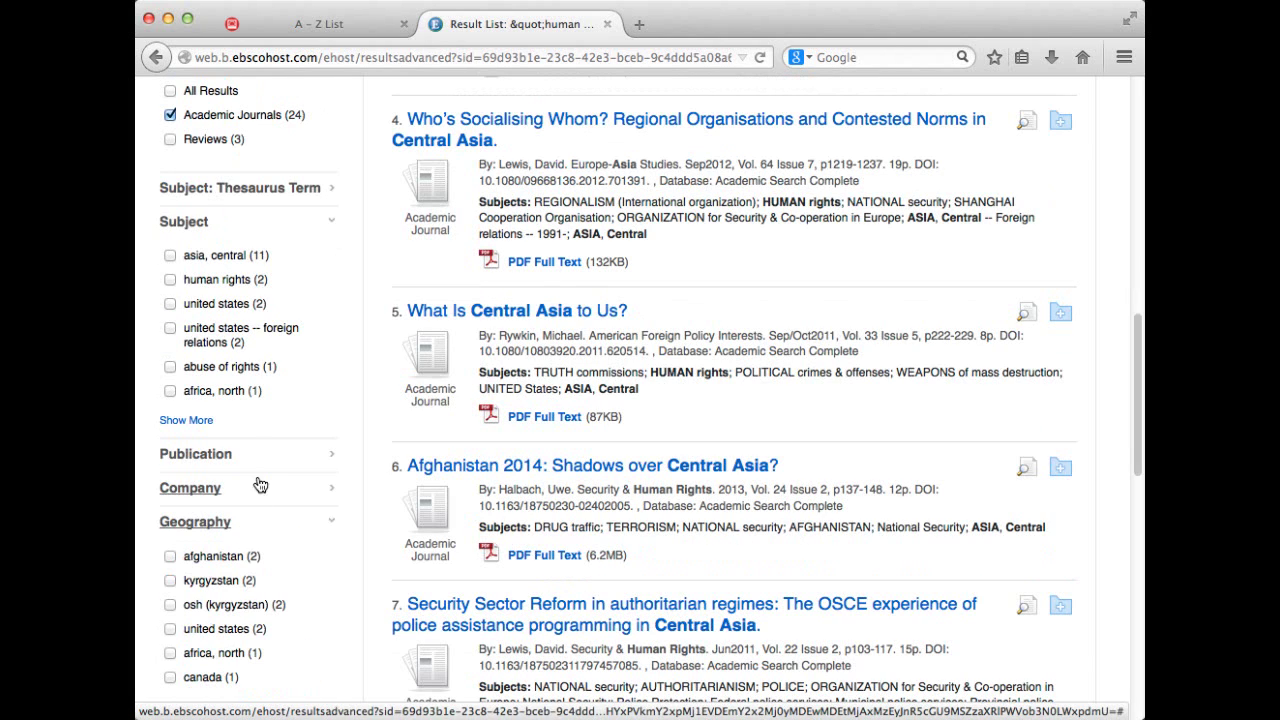
left_click(170, 281)
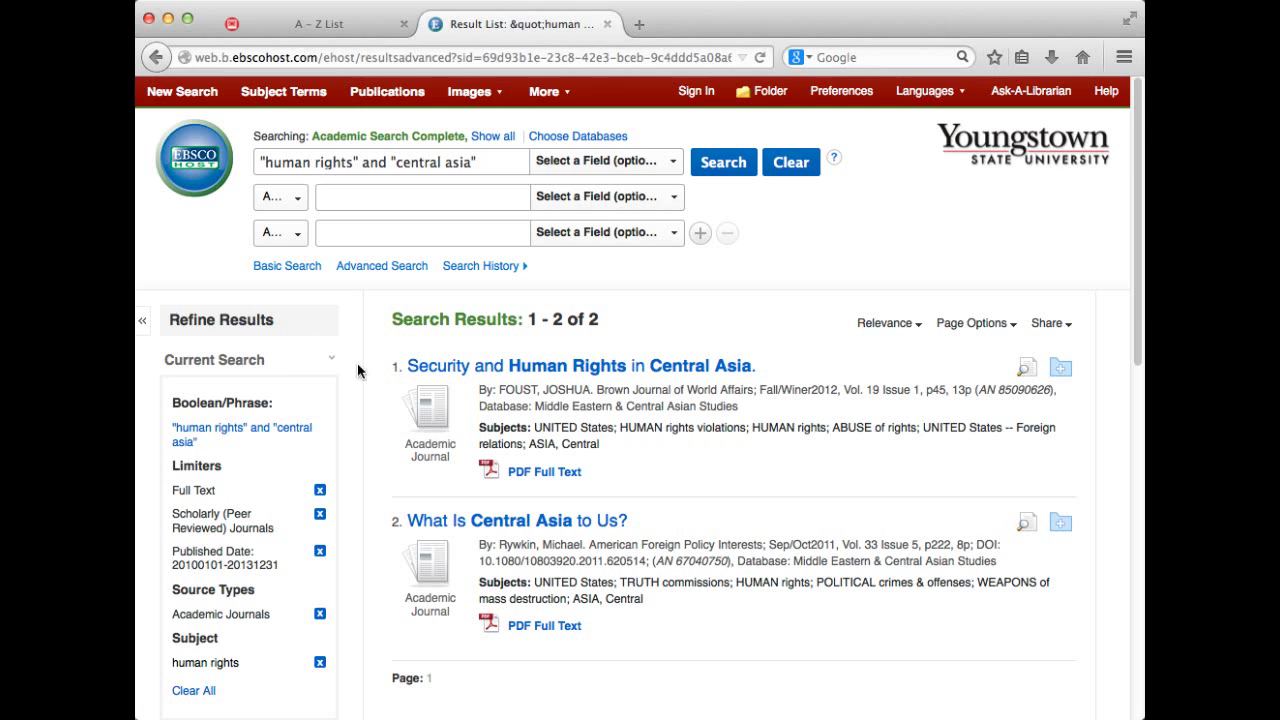
- Remove the human rights subject filter from the current search
scroll(545, 440, "down", 2)
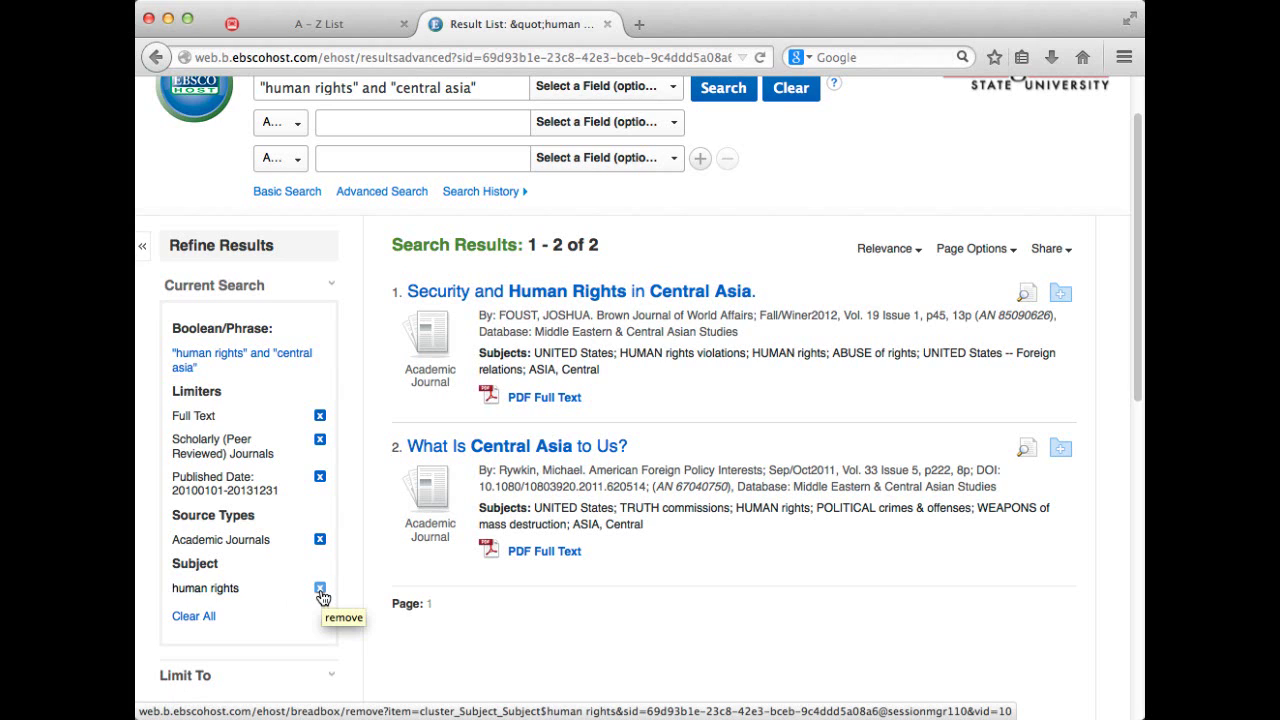
left_click(320, 589)
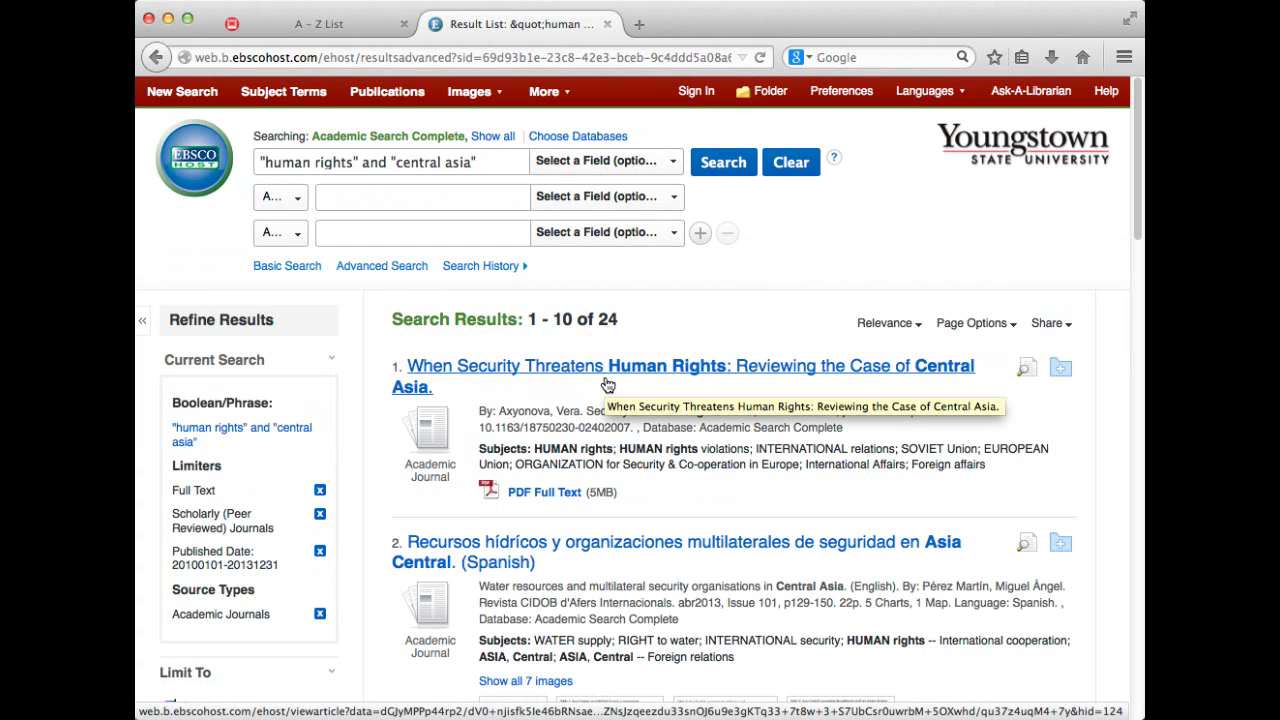
- Open the first result, "When Security Threatens Human Rights: Reviewing the Case of Central Asia", and display its PDF full text
left_click(606, 386)
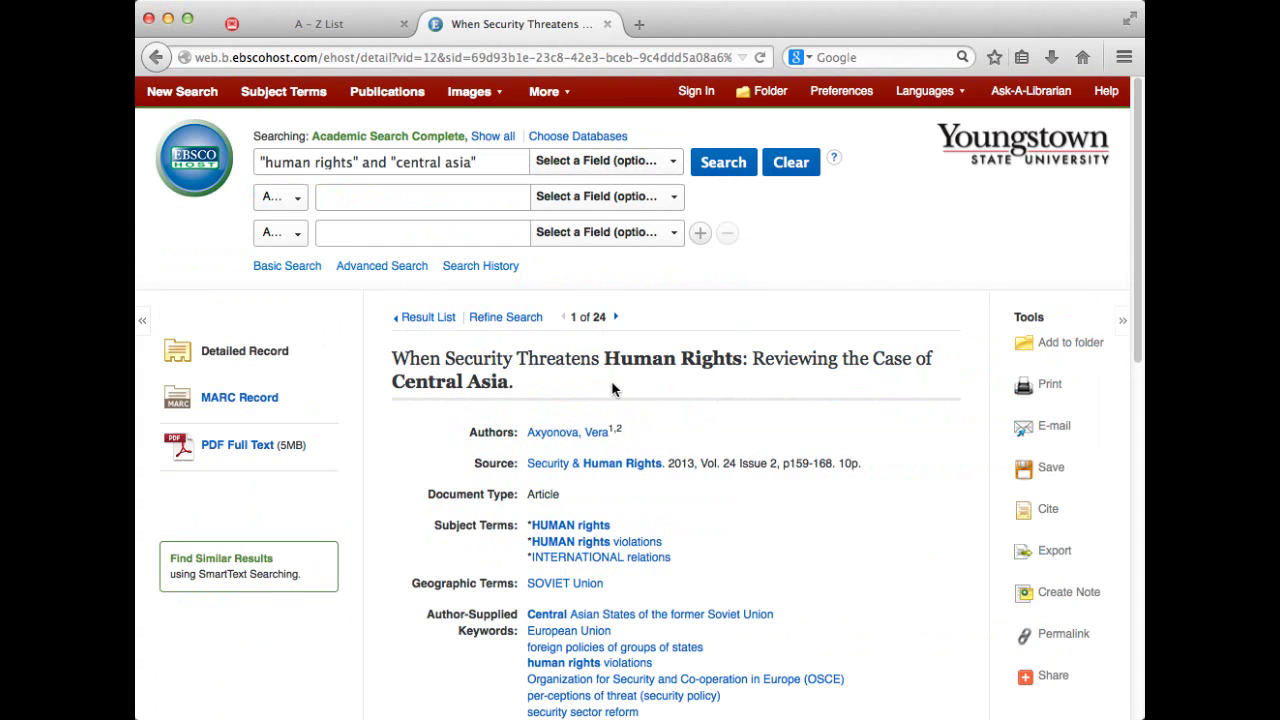
scroll(744, 494, "down", 4)
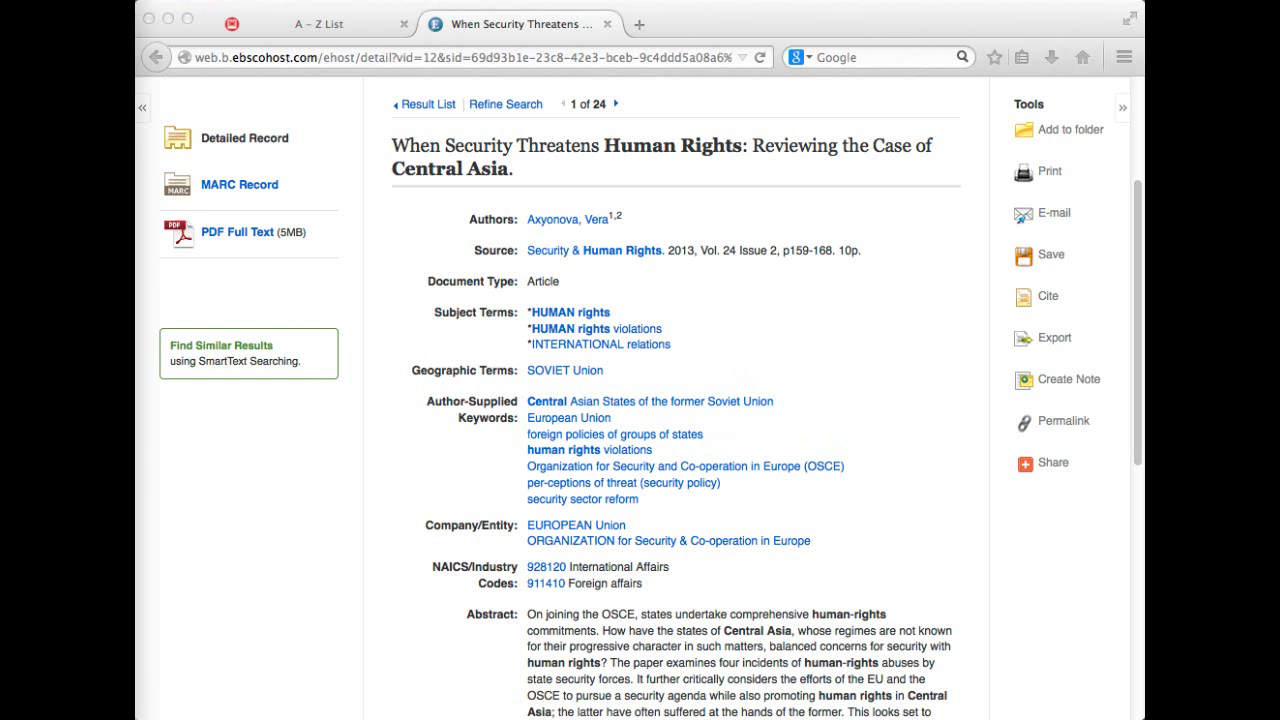
left_click(230, 228)
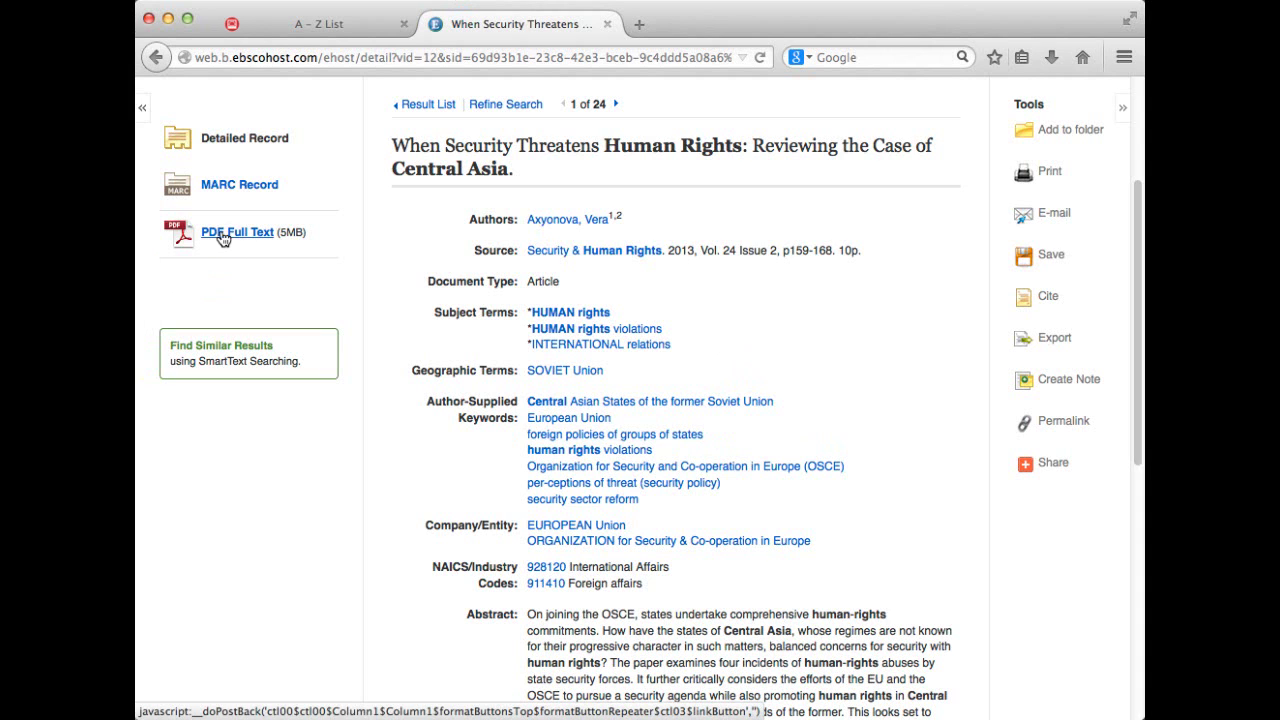
left_click(261, 240)
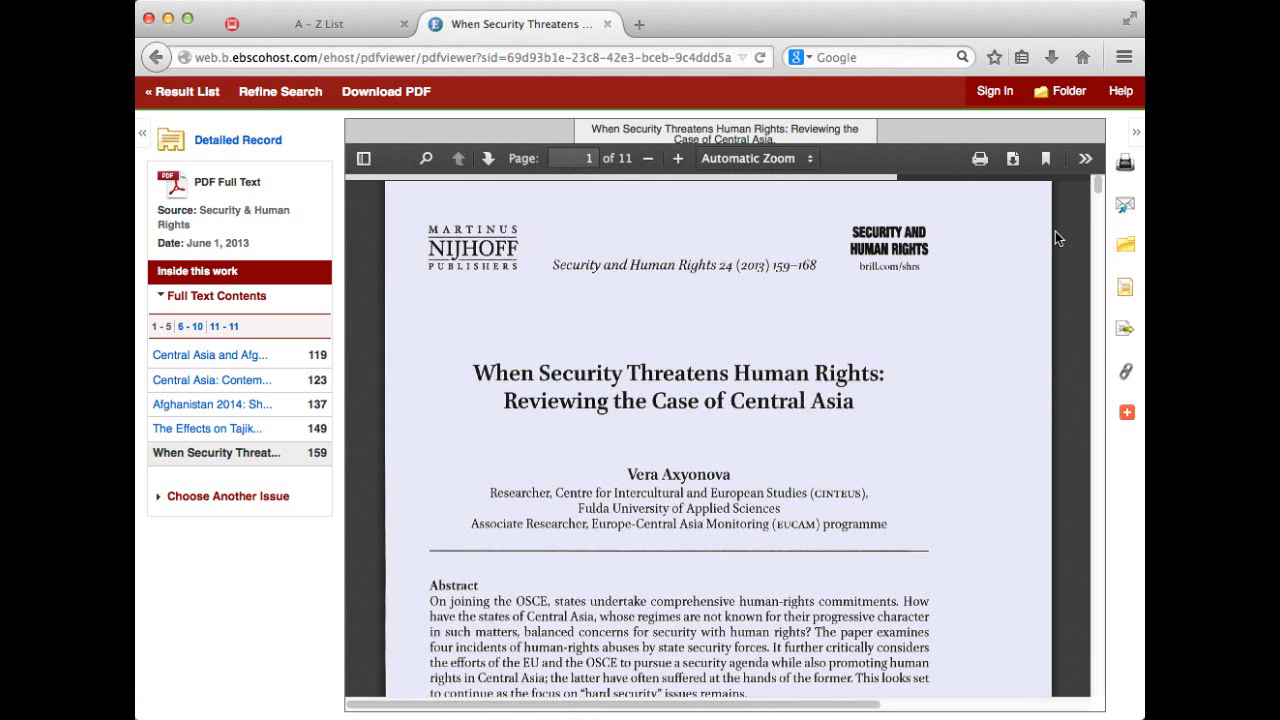
- Review the article's generated citation formats such as AMA, APA and Chicago, and return to the result list
left_click(1128, 291)
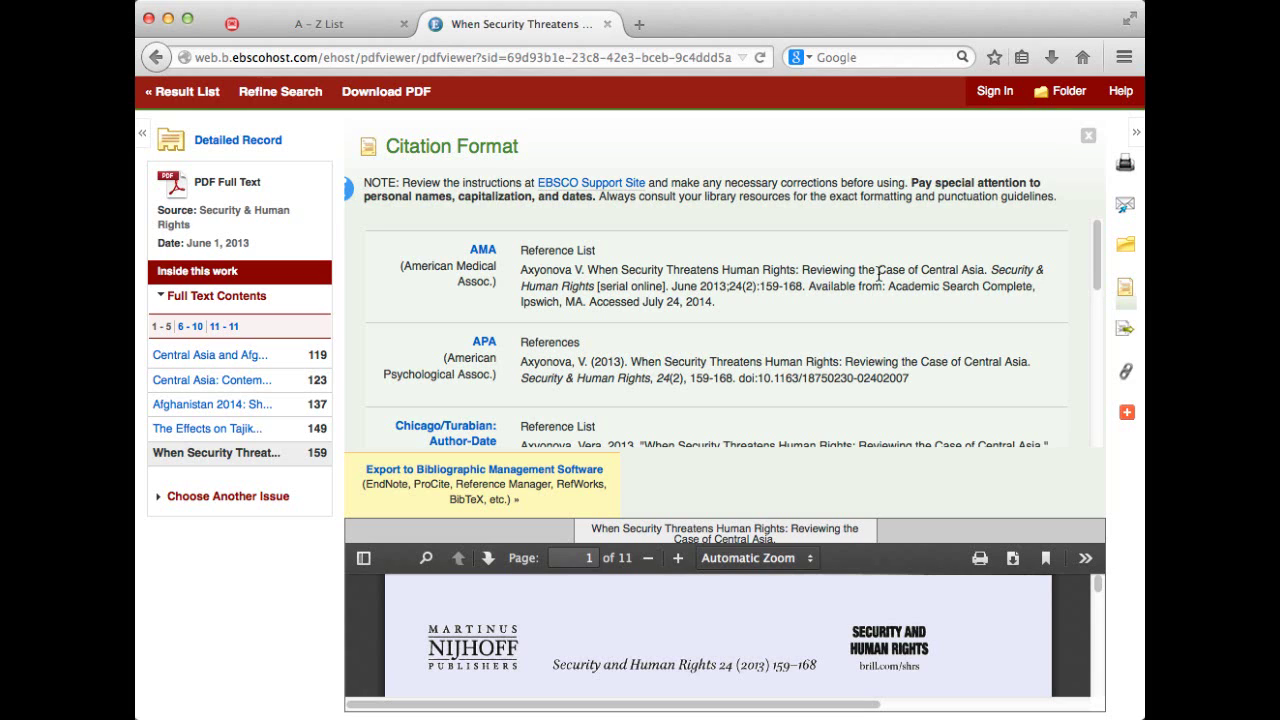
scroll(757, 293, "down", 1)
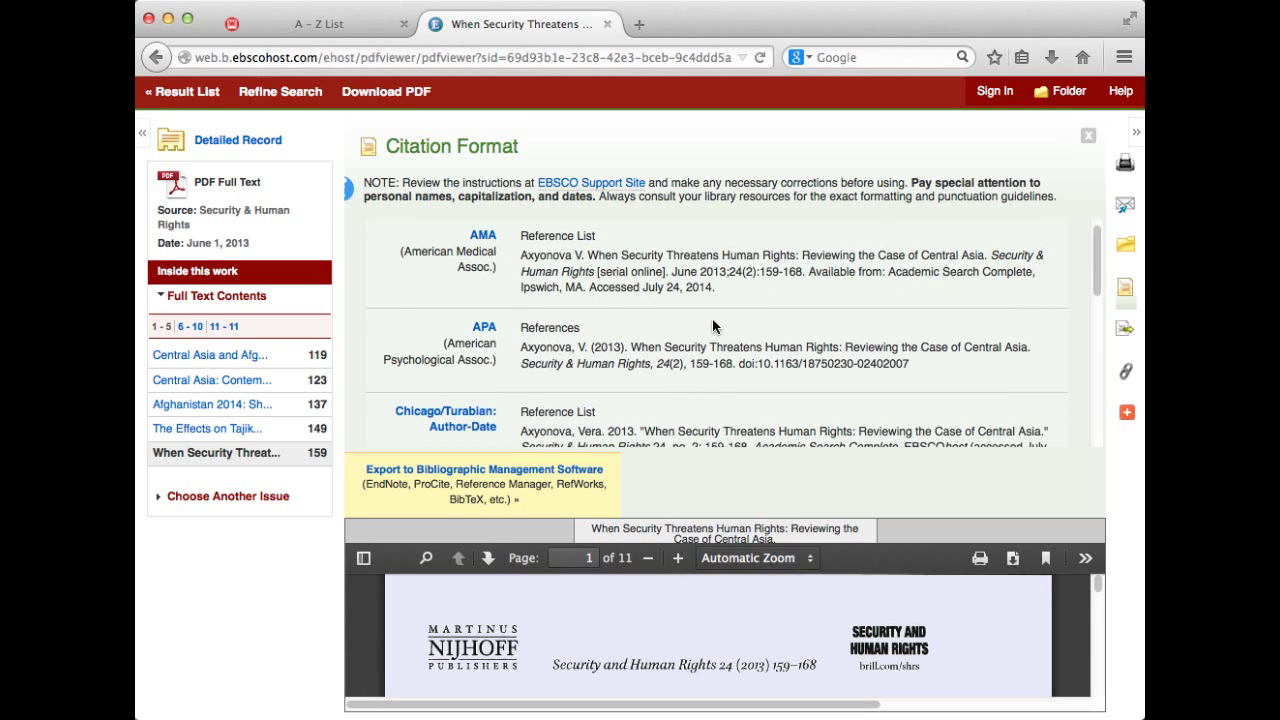
scroll(713, 327, "down", 1)
scroll(713, 327, "down", 1)
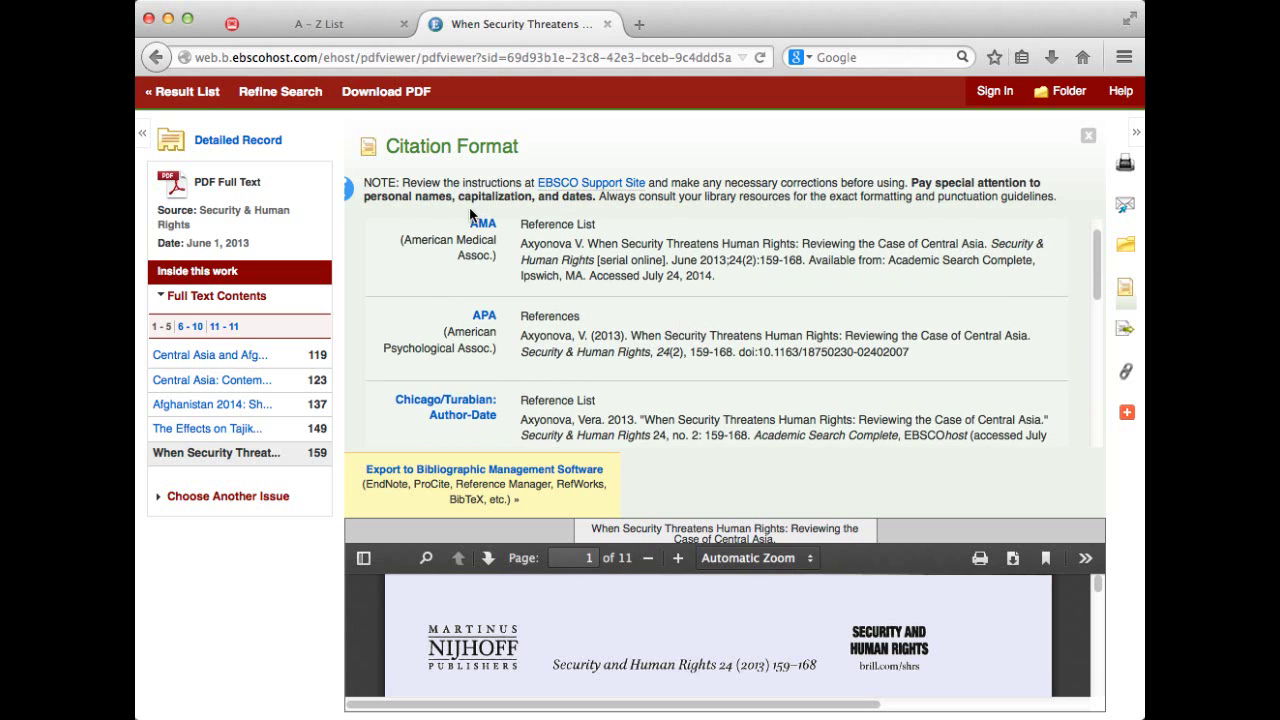
left_click(173, 97)
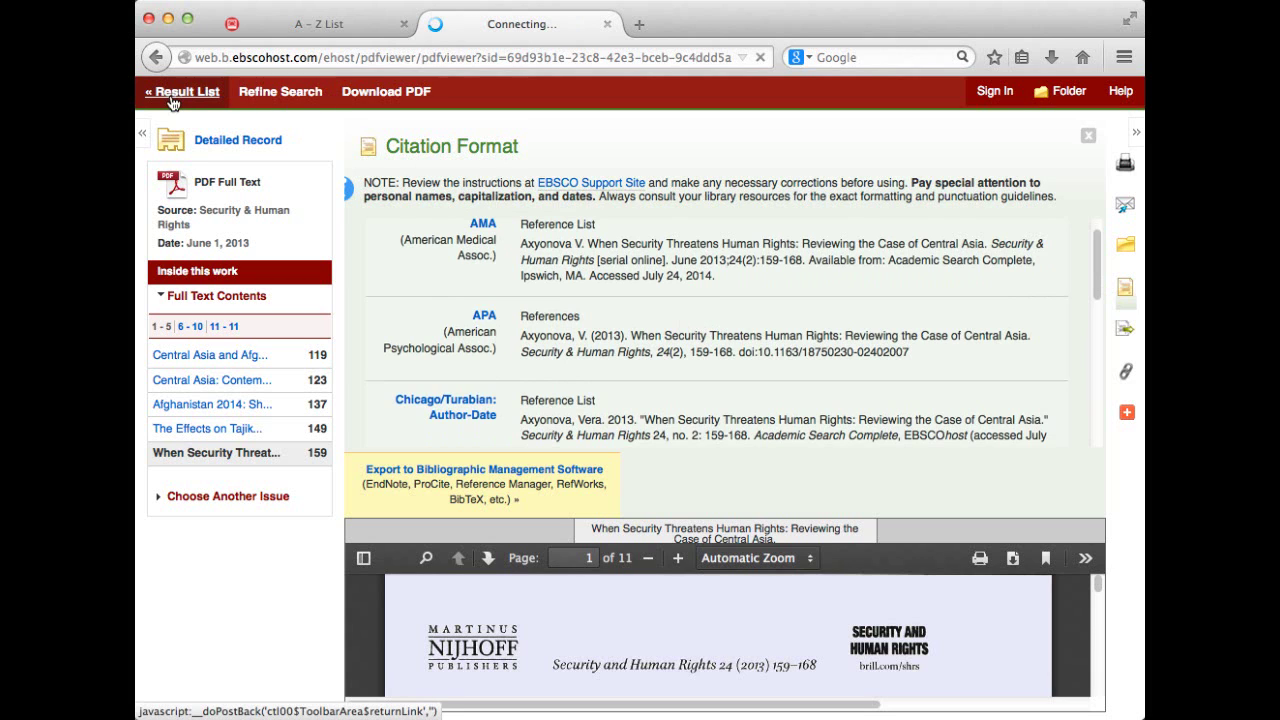